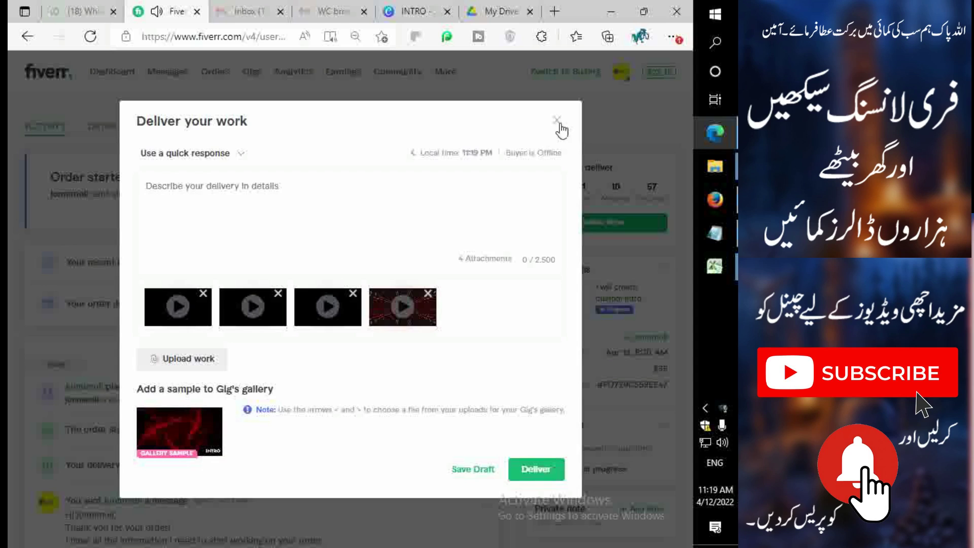
# Play the Gallery Sample video from the Downloads folder in File Explorer and return to the Fiverr delivery form
pyautogui.moveTo(206, 430)
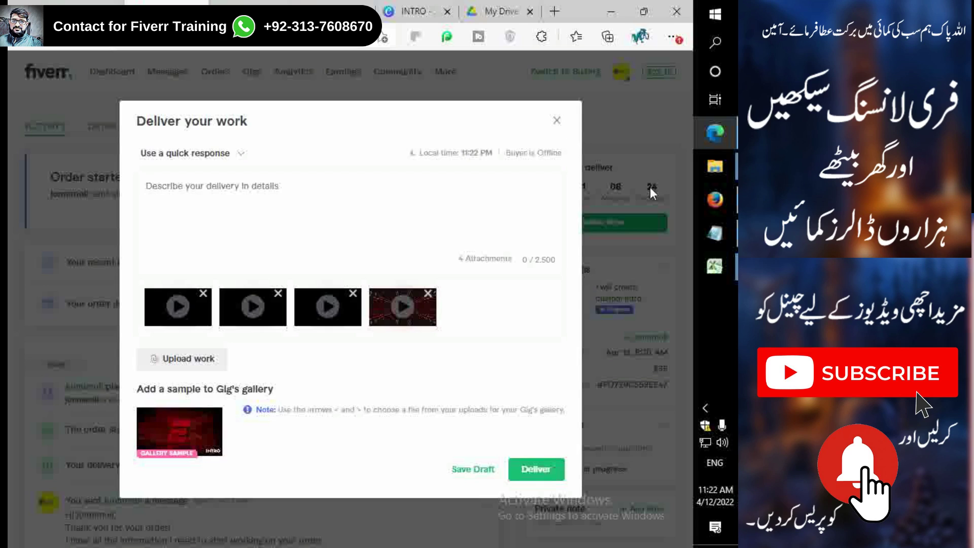
pyautogui.moveTo(714, 168)
pyautogui.click(624, 84)
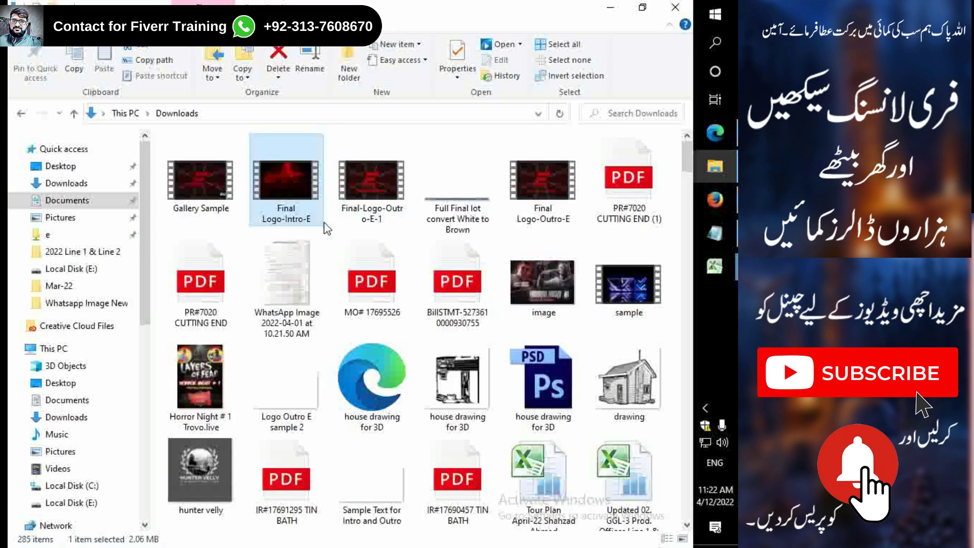
pyautogui.doubleClick(202, 216)
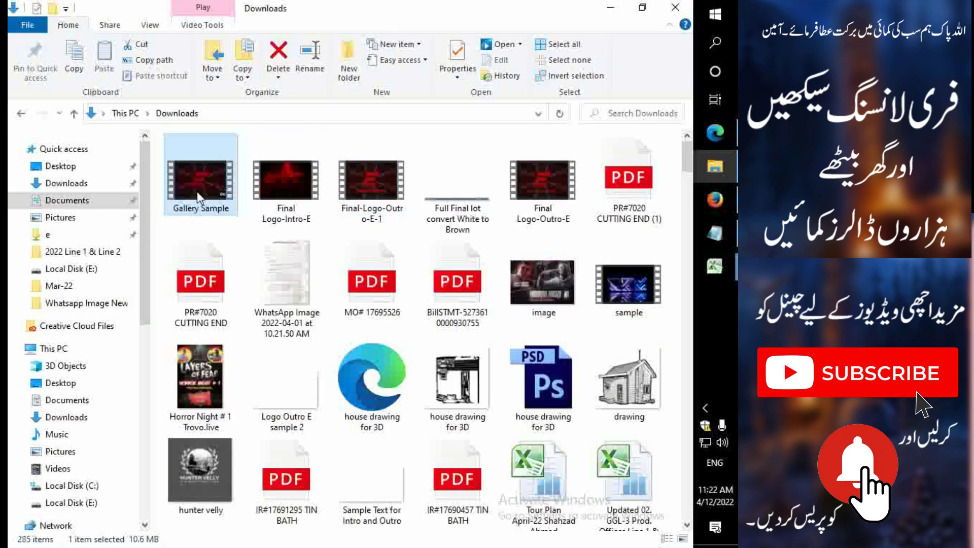
pyautogui.click(681, 141)
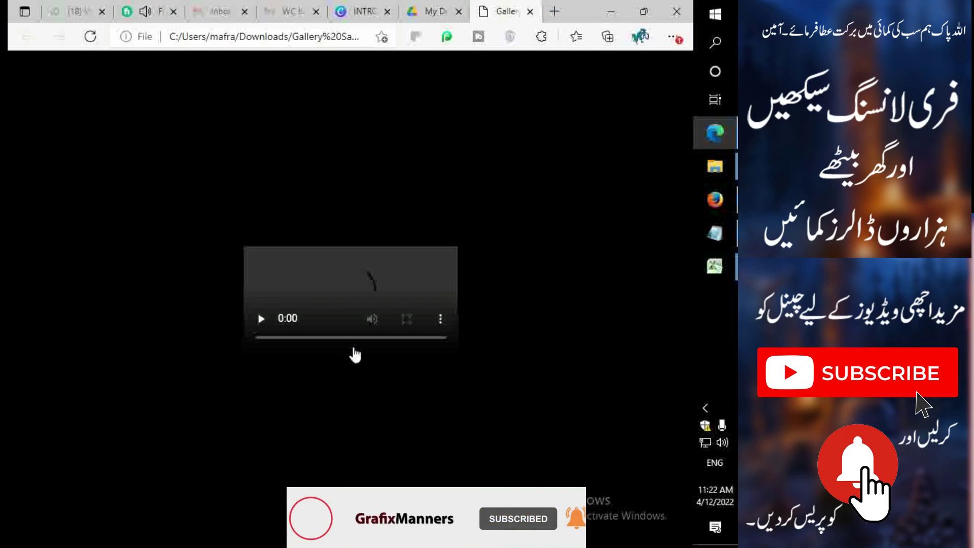
pyautogui.click(117, 449)
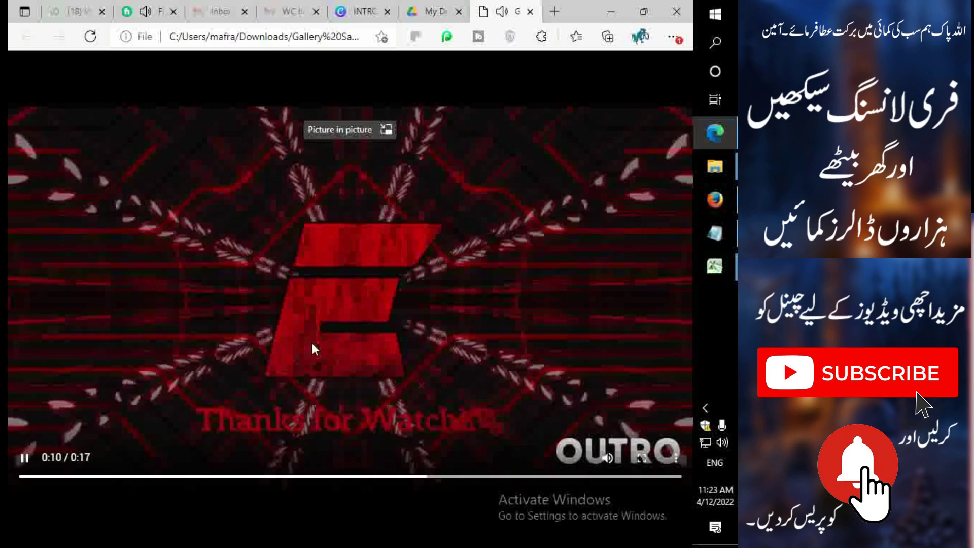
pyautogui.click(530, 11)
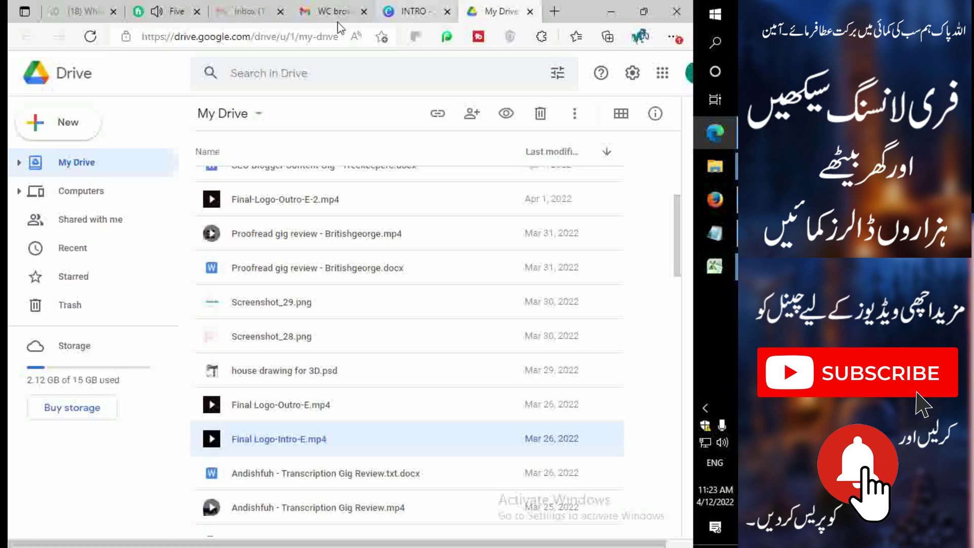
pyautogui.click(152, 11)
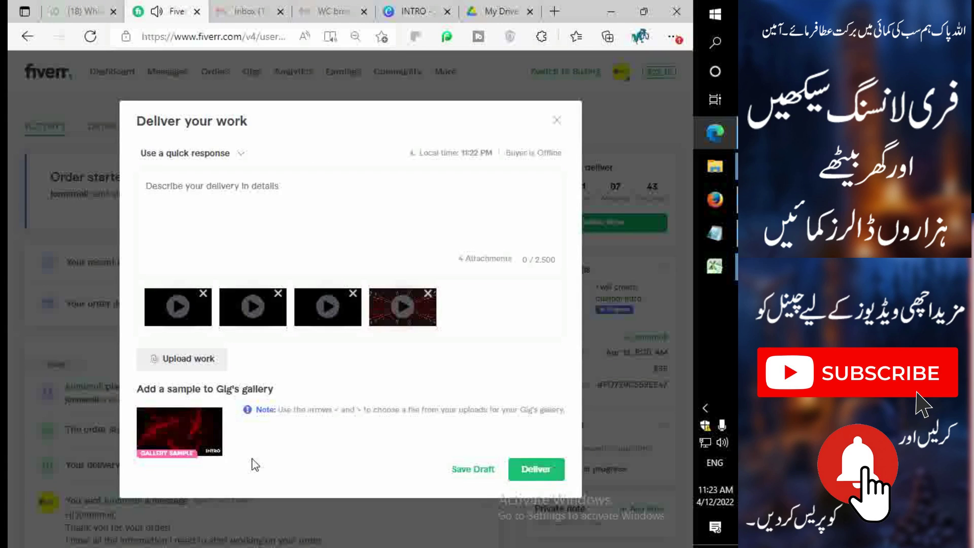
# Browse through the uploaded videos offered as the sample for the gig's gallery
pyautogui.click(211, 420)
pyautogui.click(212, 420)
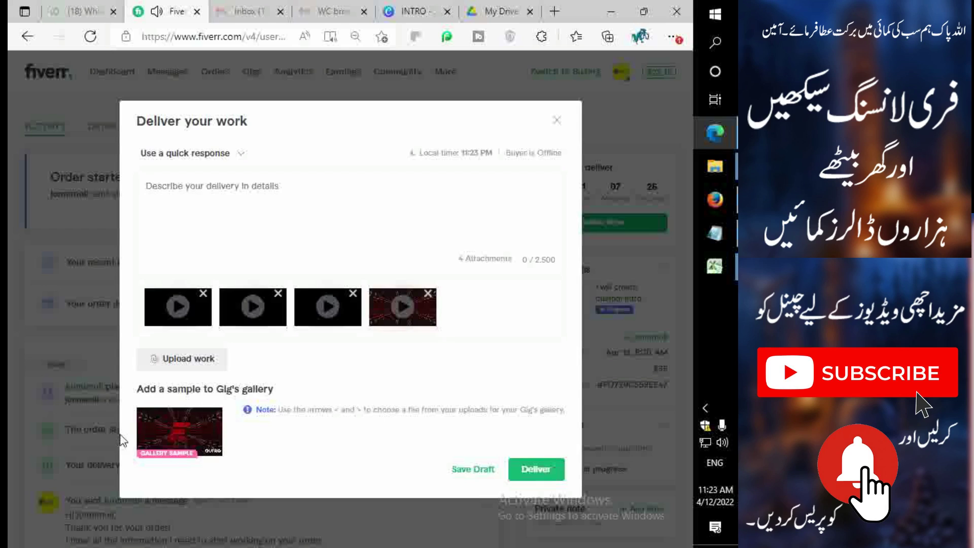
pyautogui.moveTo(144, 439)
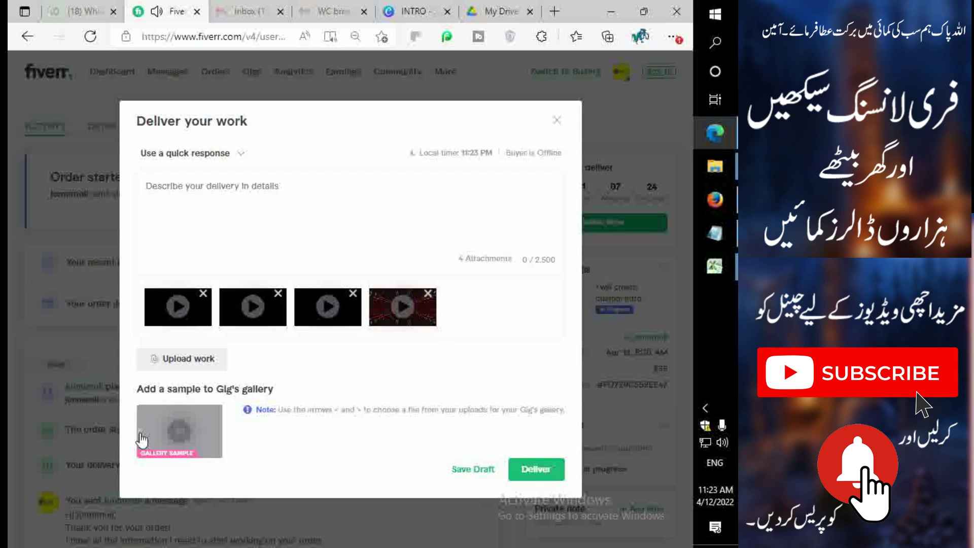
pyautogui.click(142, 437)
pyautogui.click(141, 437)
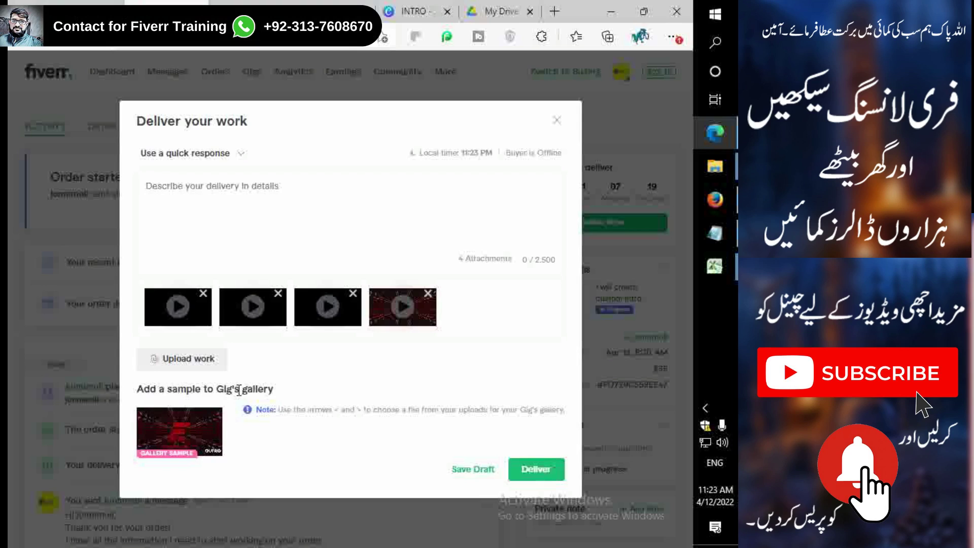
pyautogui.click(141, 437)
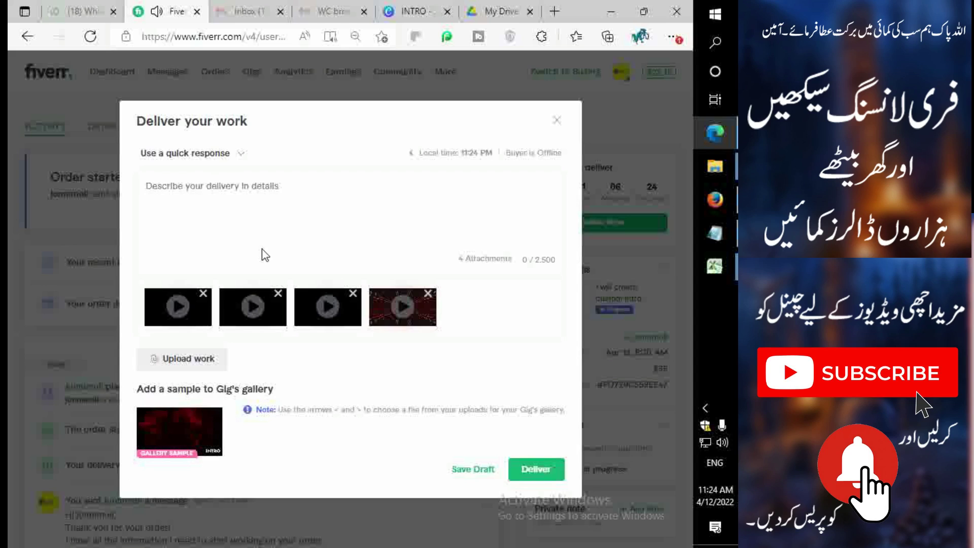
# Show the quick responses and examine the blank form for adding a new one, closing it without saving
pyautogui.click(241, 154)
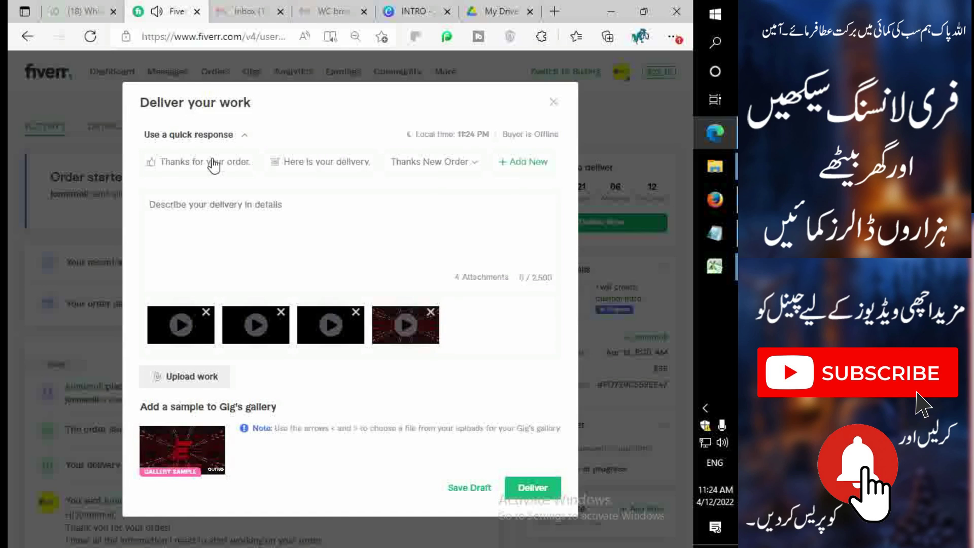
pyautogui.click(522, 162)
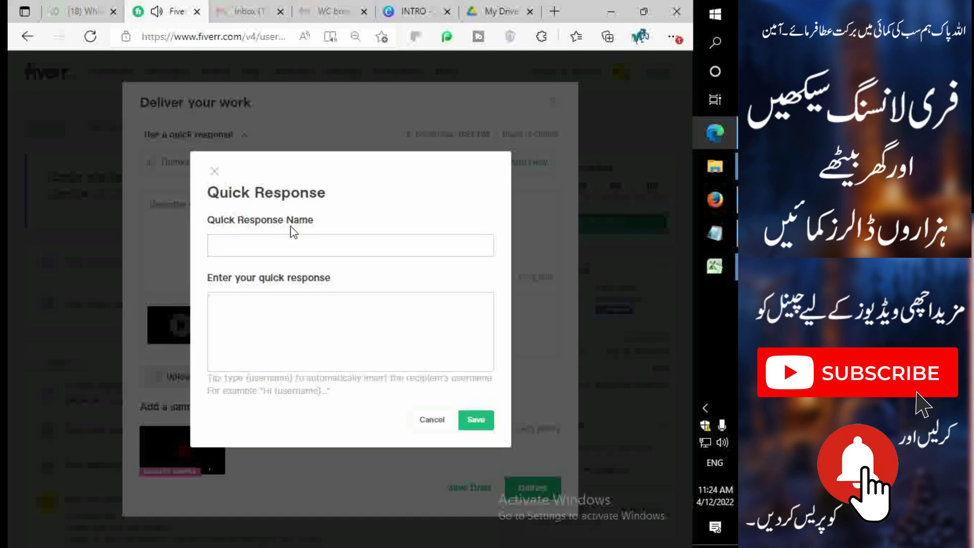
pyautogui.click(209, 250)
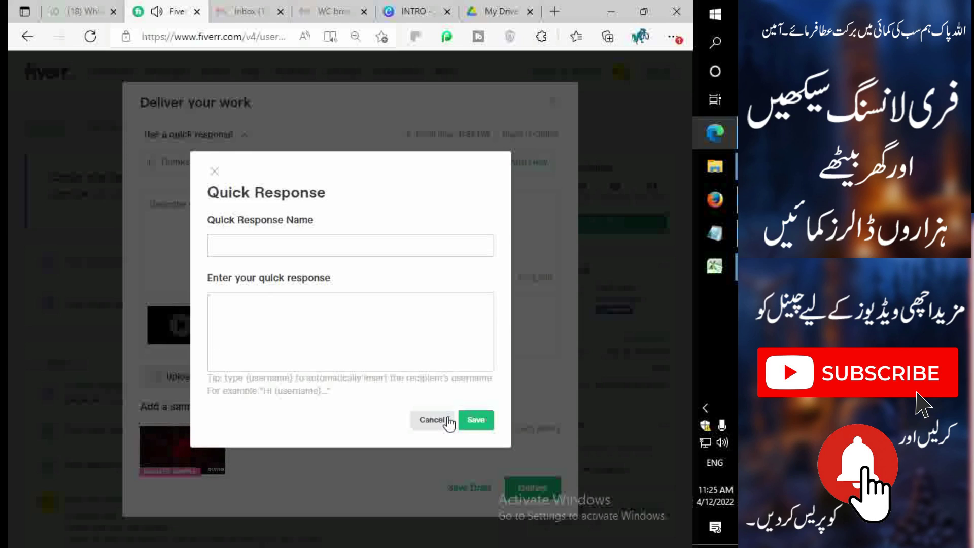
pyautogui.click(171, 212)
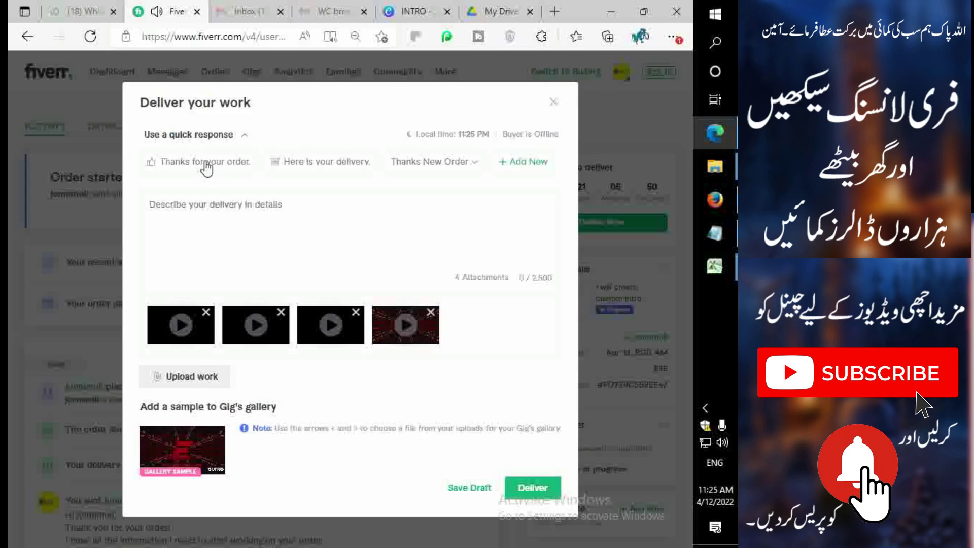
# Try the "Thanks for your order" quick response in the delivery description, read it and clear the text
pyautogui.click(199, 162)
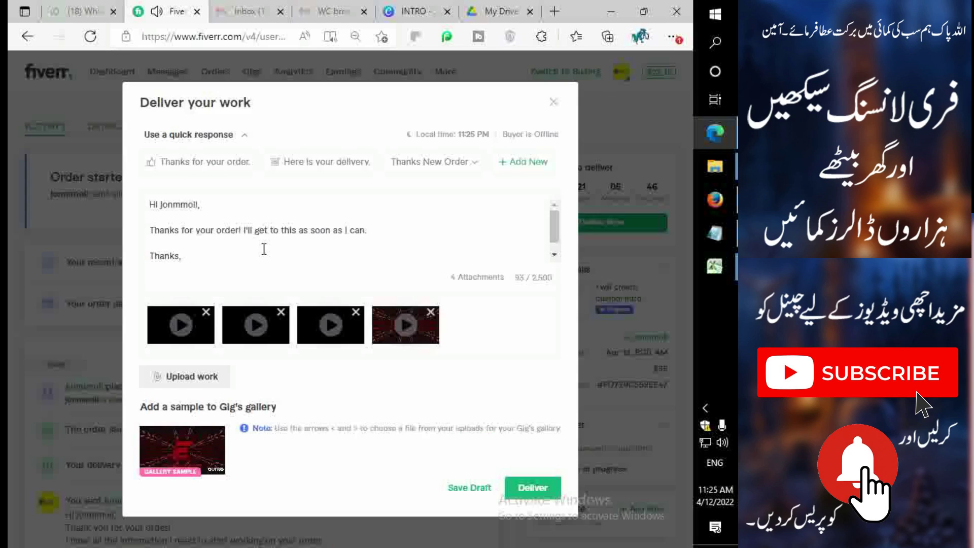
pyautogui.scroll(-1, 227, 241)
pyautogui.scroll(1, 226, 243)
pyautogui.scroll(-1, 207, 260)
pyautogui.moveTo(207, 259)
pyautogui.mouseDown()
pyautogui.moveTo(133, 249)
pyautogui.moveTo(90, 172)
pyautogui.mouseUp()
pyautogui.press('BackSpace')
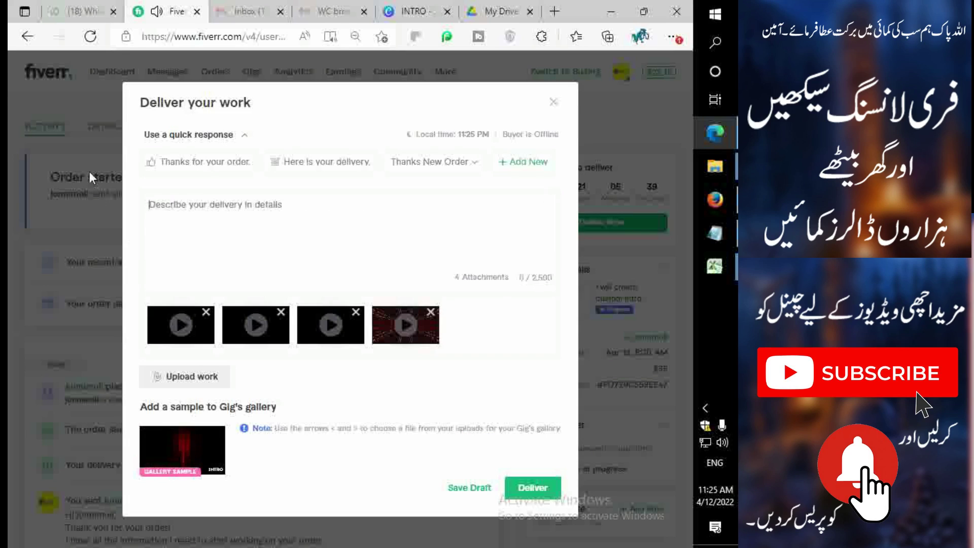
# Try the "Here is your delivery" quick response in the delivery description, read it through and clear the text
pyautogui.click(329, 162)
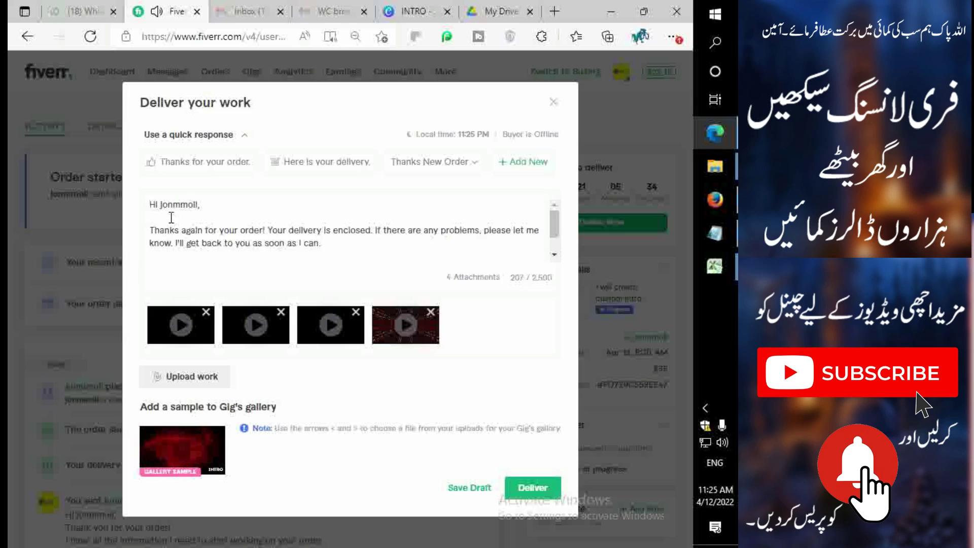
pyautogui.scroll(-1, 170, 213)
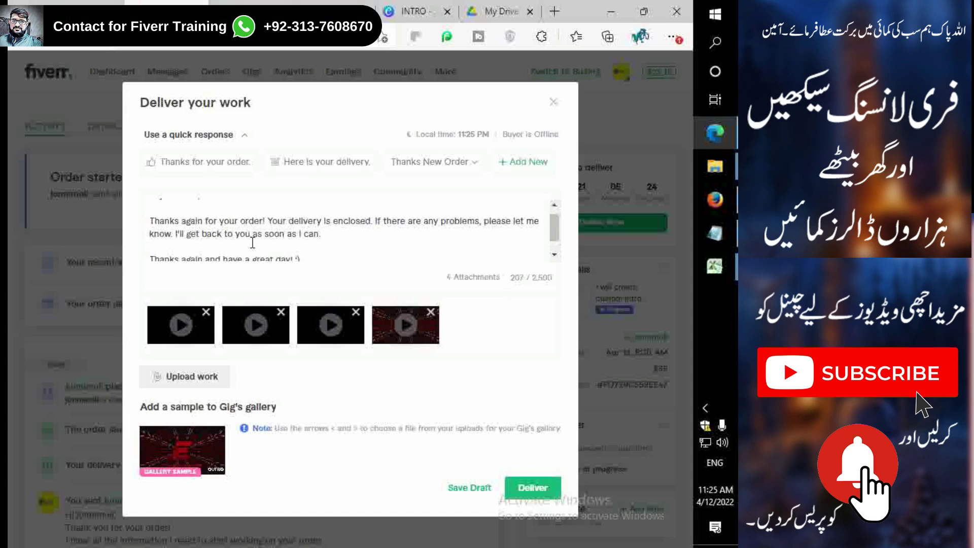
pyautogui.scroll(-1, 263, 246)
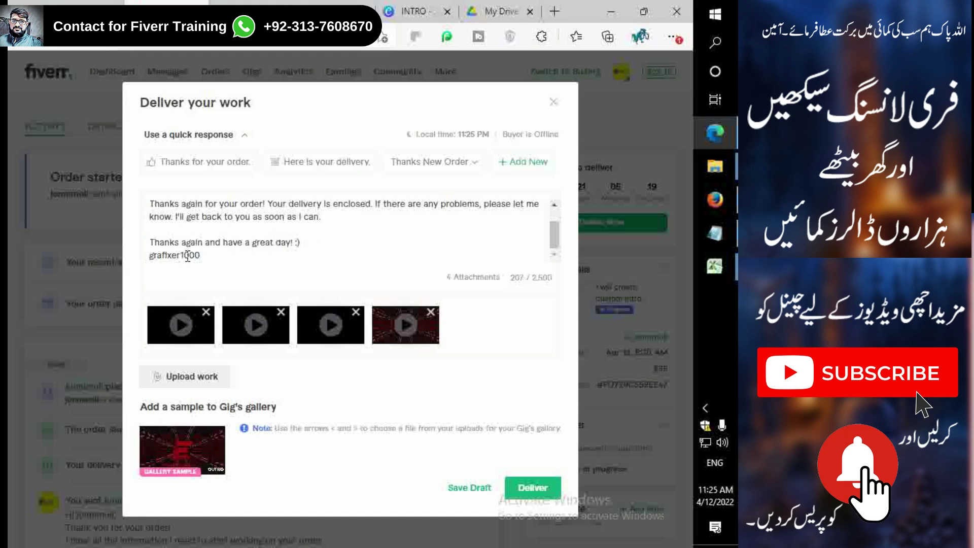
pyautogui.moveTo(220, 259); pyautogui.dragTo(109, 211)
pyautogui.hotkey('ctrl', 'a')
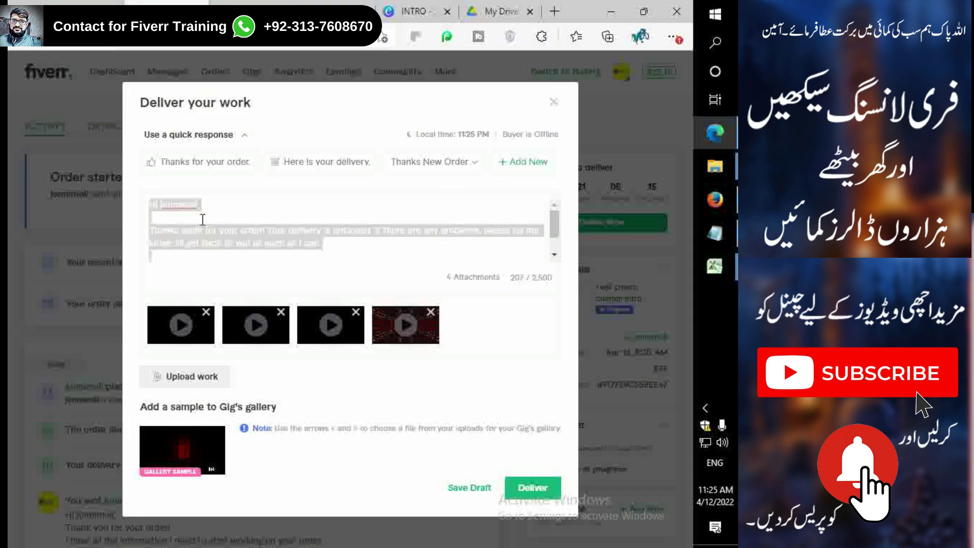
pyautogui.press('BackSpace')
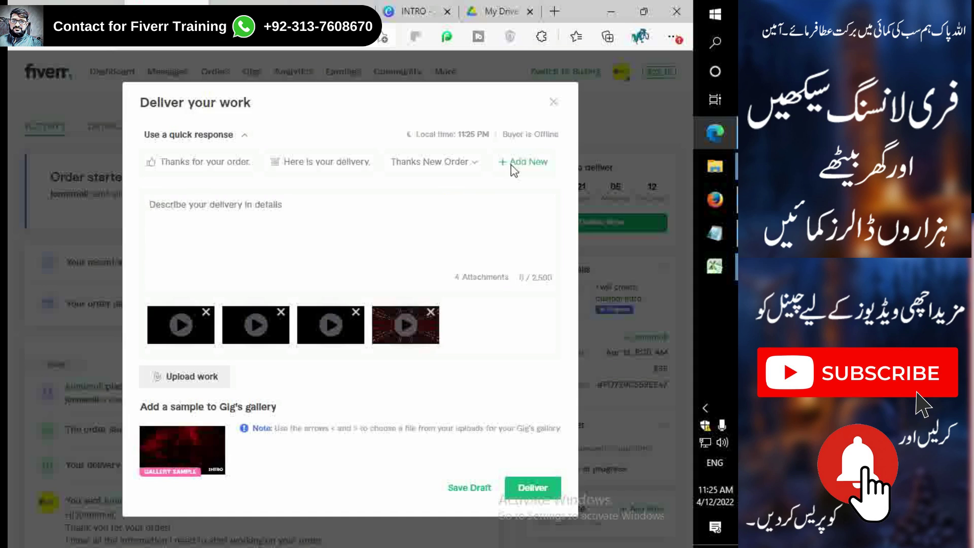
# Start a new quick response and name it "Order Submit"
pyautogui.click(519, 161)
pyautogui.click(228, 249)
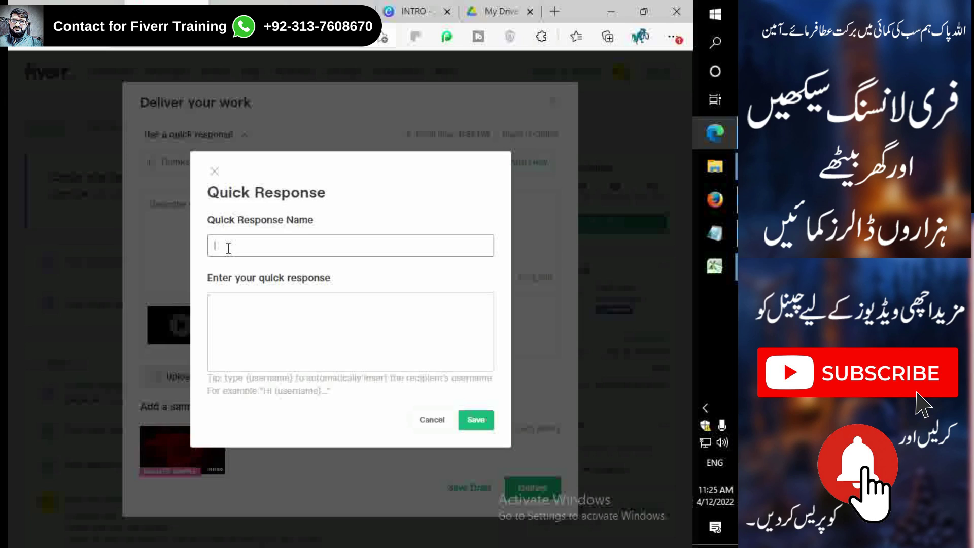
pyautogui.write('Order Submit')
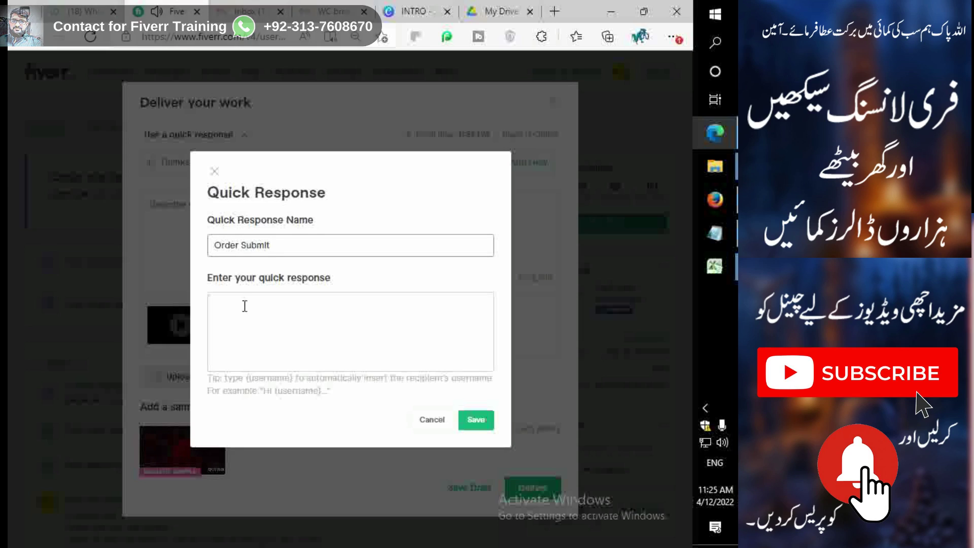
# Begin the quick response text with the greeting "Hello {username}", copying the placeholder from the tip below the text box
pyautogui.click(243, 305)
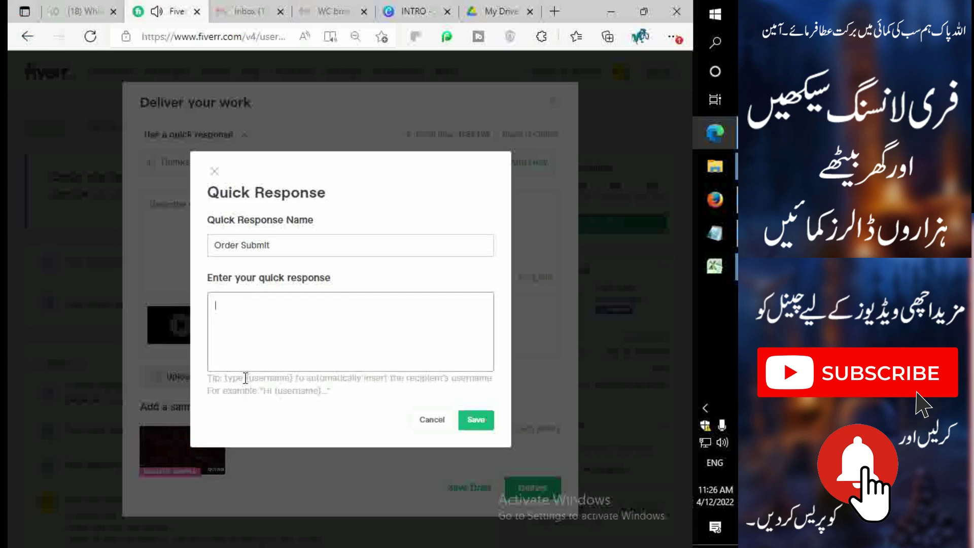
pyautogui.moveTo(245, 378); pyautogui.dragTo(280, 384)
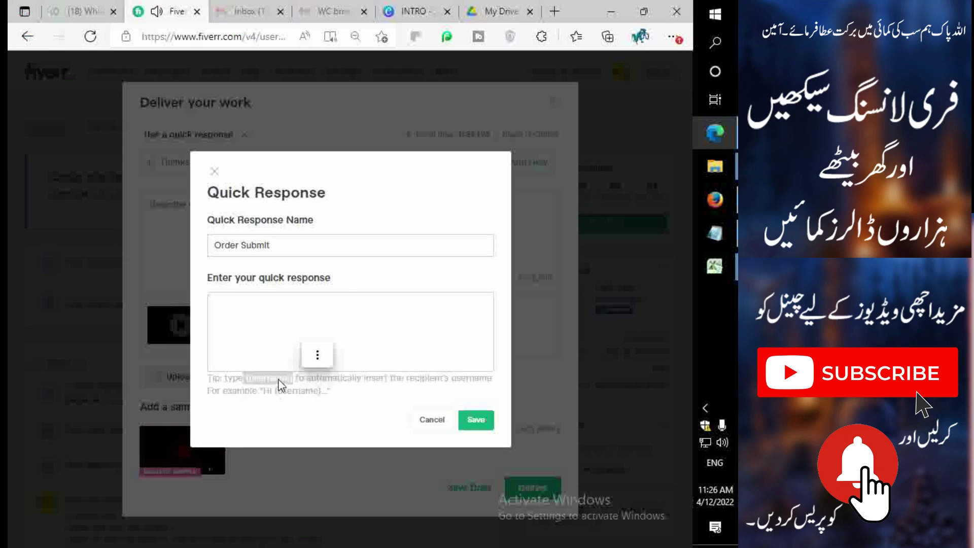
pyautogui.rightClick(280, 384)
pyautogui.click(323, 57)
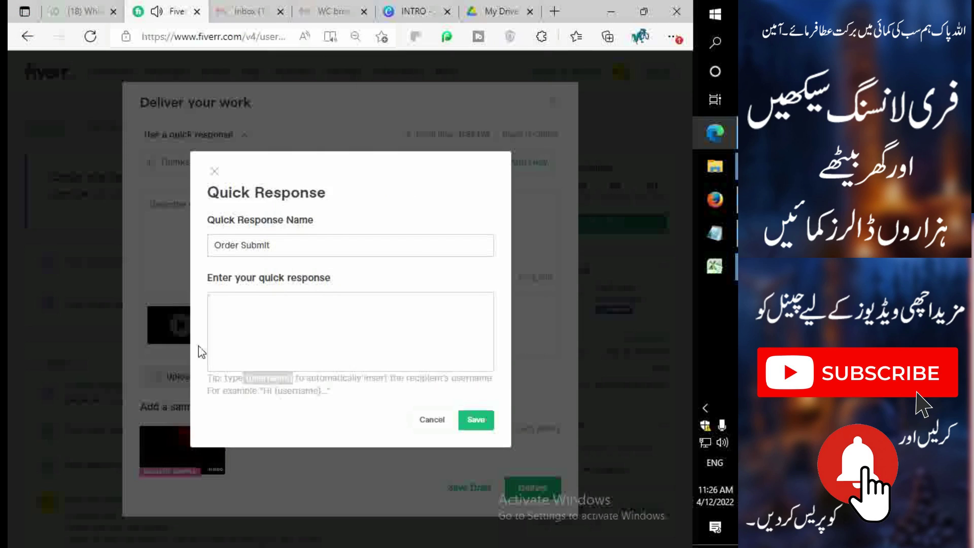
pyautogui.click(228, 302)
pyautogui.write('H')
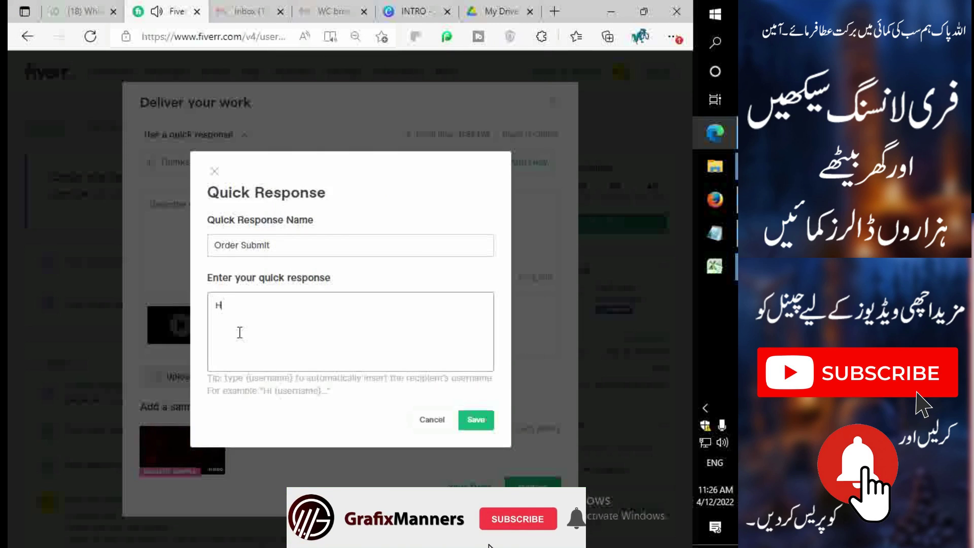
pyautogui.write('ello')
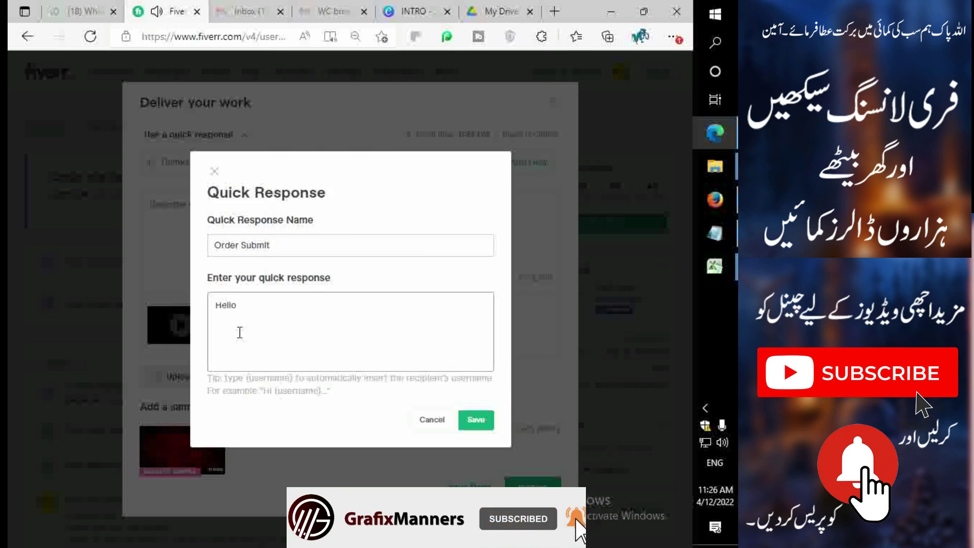
pyautogui.hotkey('ctrl', 'v')
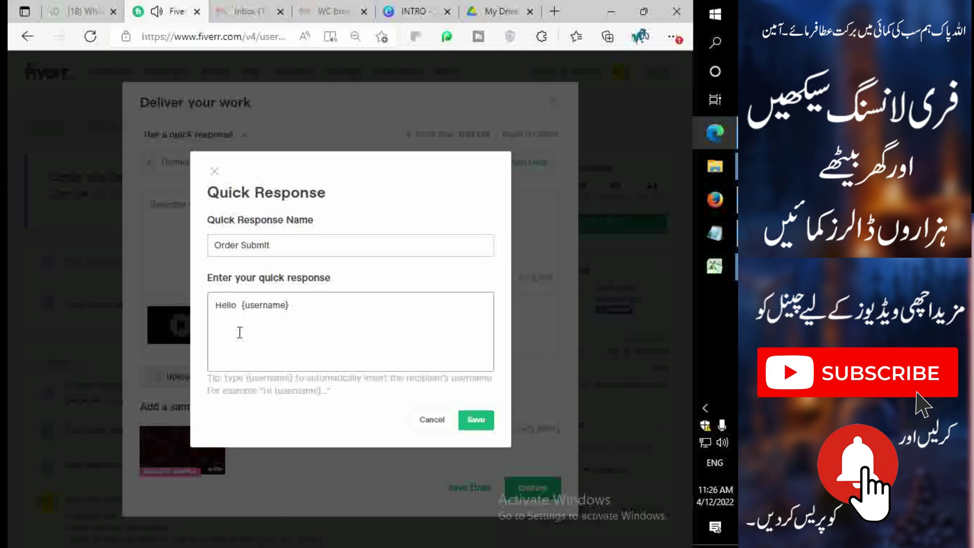
pyautogui.press('Delete')
# Add a second line to the response: "Thanks for your order, your final delivery files are enclosed here."
pyautogui.write('Thanks for you')
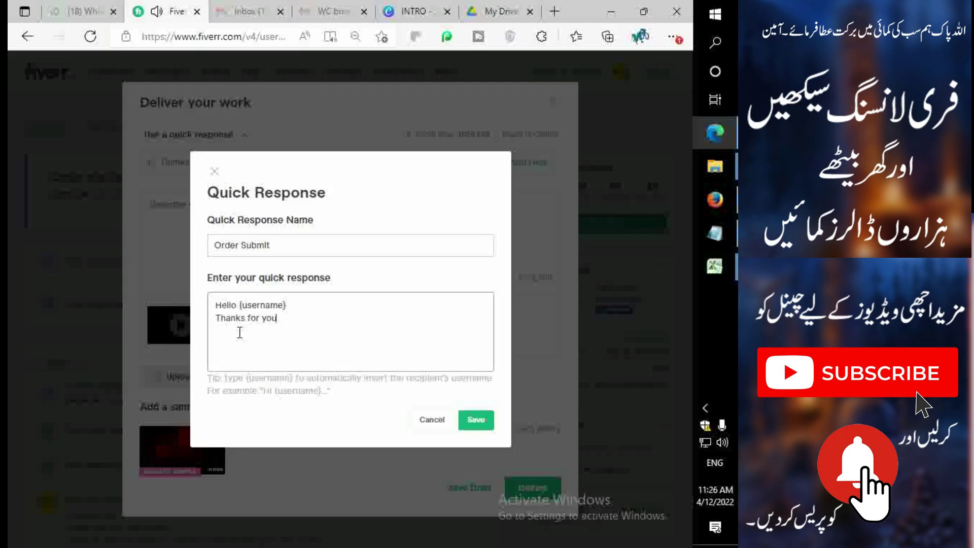
pyautogui.write('r order, your final delive')
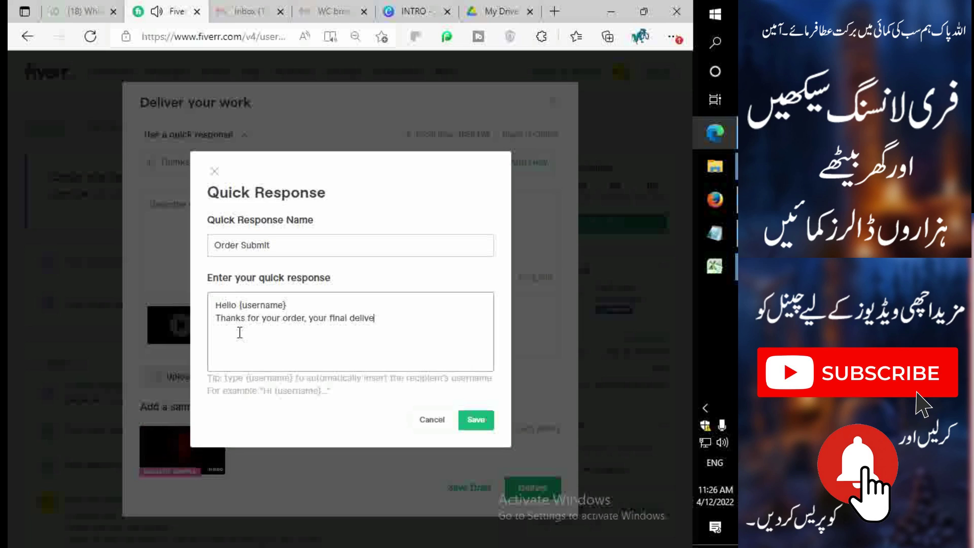
pyautogui.write('ry is enclo')
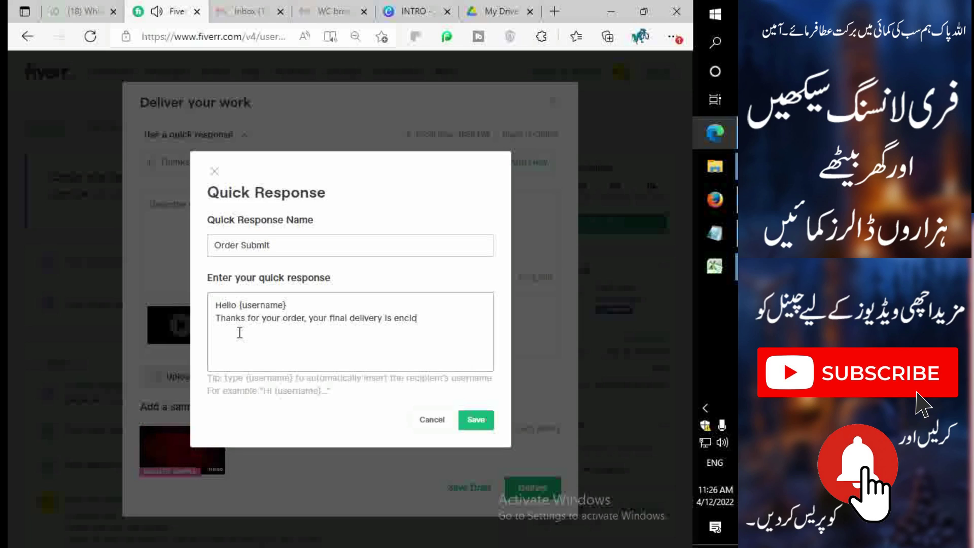
pyautogui.write('sed')
pyautogui.press('Left')
pyautogui.press('Left')
pyautogui.press('Left')
pyautogui.press('Left')
pyautogui.press('Left')
pyautogui.press('Left')
pyautogui.press('Left')
pyautogui.write('files are')
pyautogui.press('Delete')
pyautogui.press('Delete')
pyautogui.press('Delete')
pyautogui.press('End')
pyautogui.write('here.')
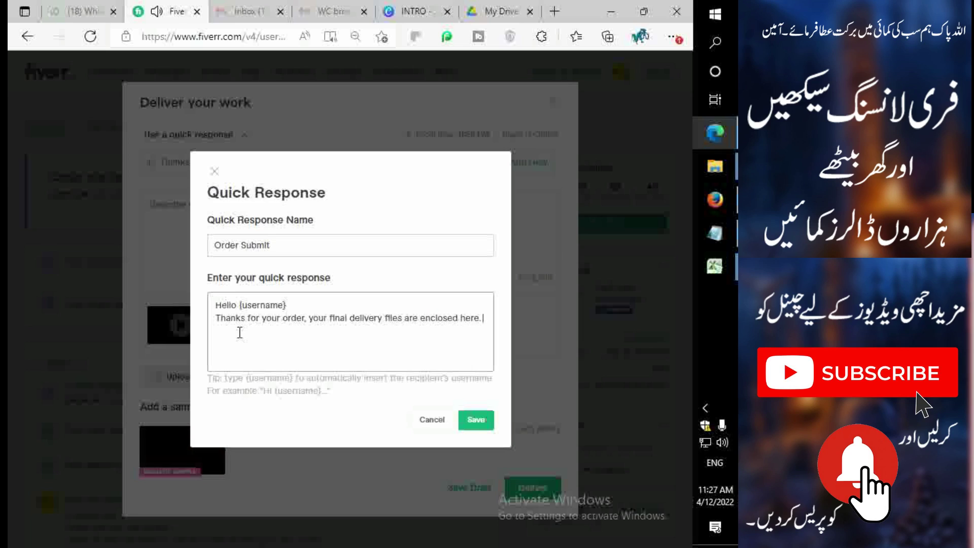
# Continue the response text with the sentence "If there is any confusion then don't hesitate to ask me."
pyautogui.press('Return')
pyautogui.write('If there is')
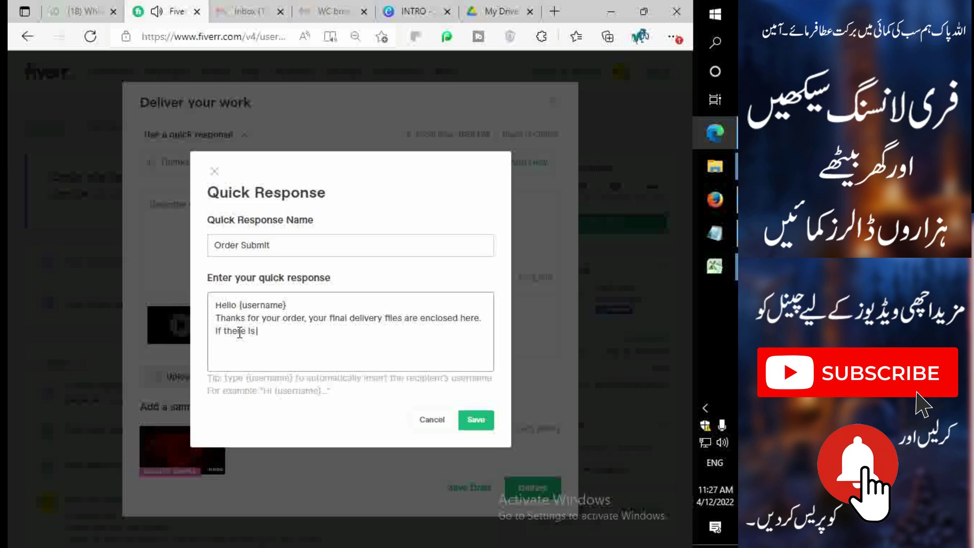
pyautogui.write(' any confusio')
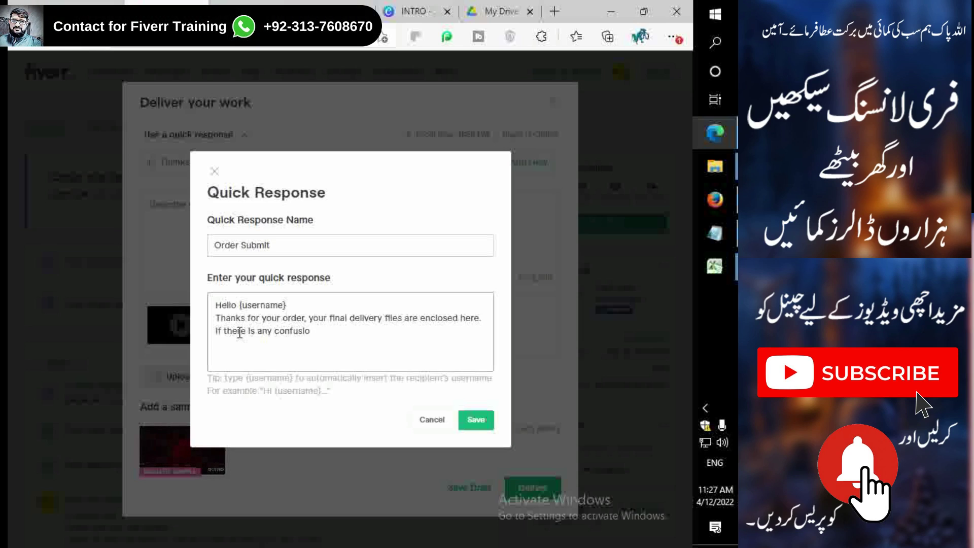
pyautogui.write("n then don't")
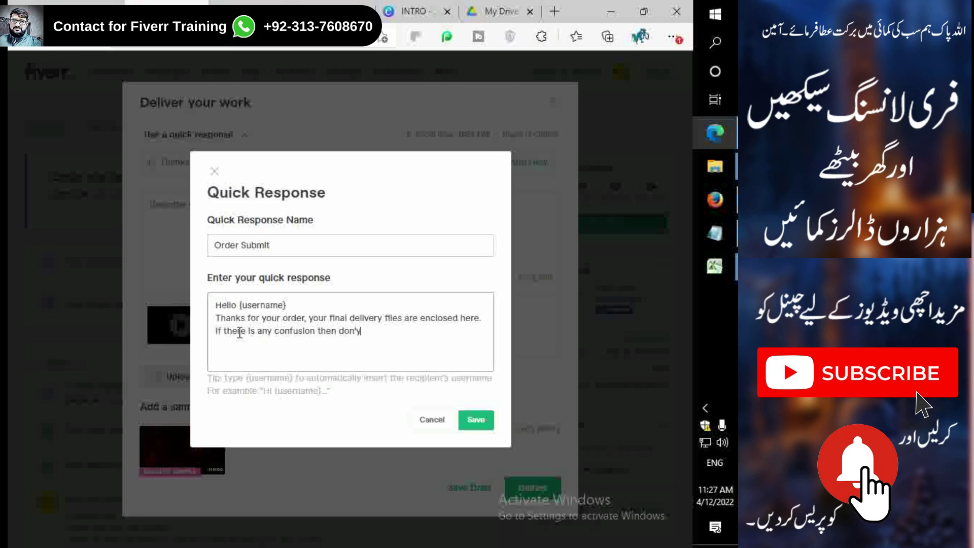
pyautogui.write(' hesitate to ask me')
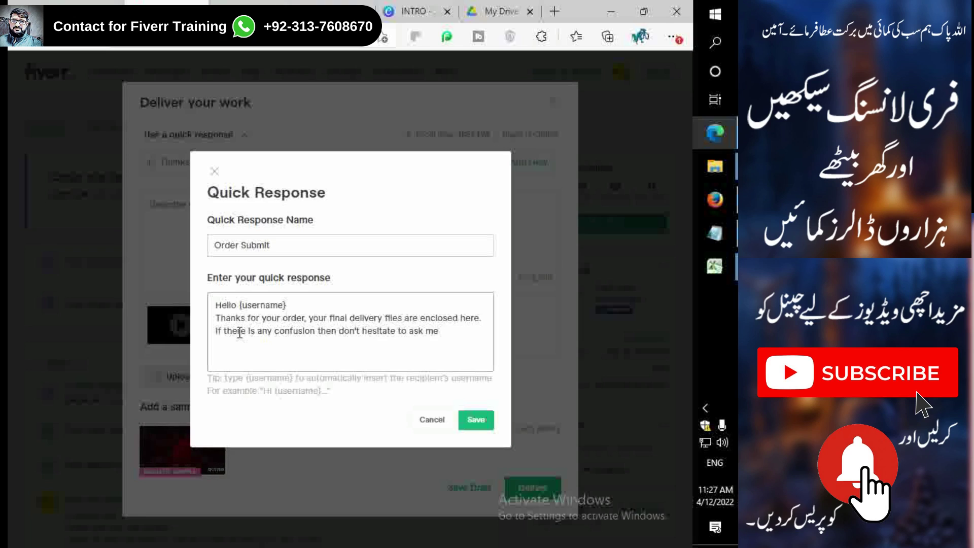
# Add the sentence "I will try my best to assist you with best of my knowledge." to the response text
pyautogui.write('. I will try my best to assist you')
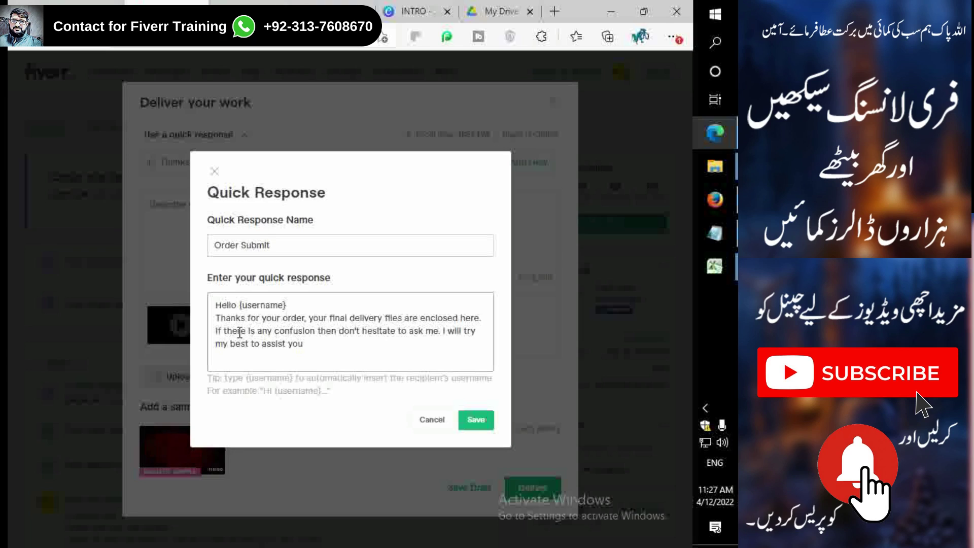
pyautogui.write(' with best of my know')
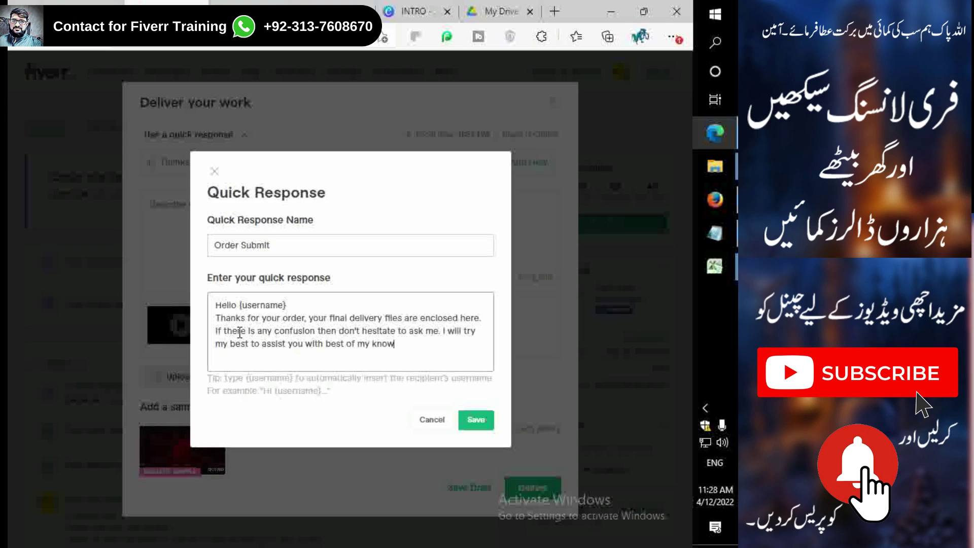
pyautogui.write('ledge.')
# Add a closing line to the response: "Thanks and have a nice day."
pyautogui.press('Return')
pyautogui.write('Thanks')
pyautogui.write(' a')
pyautogui.write('nd have a nice')
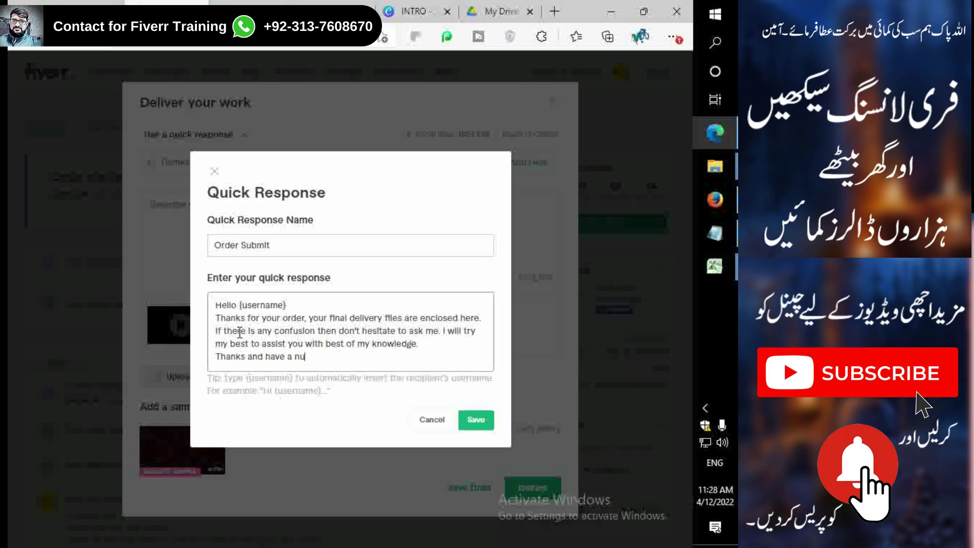
pyautogui.write(' day')
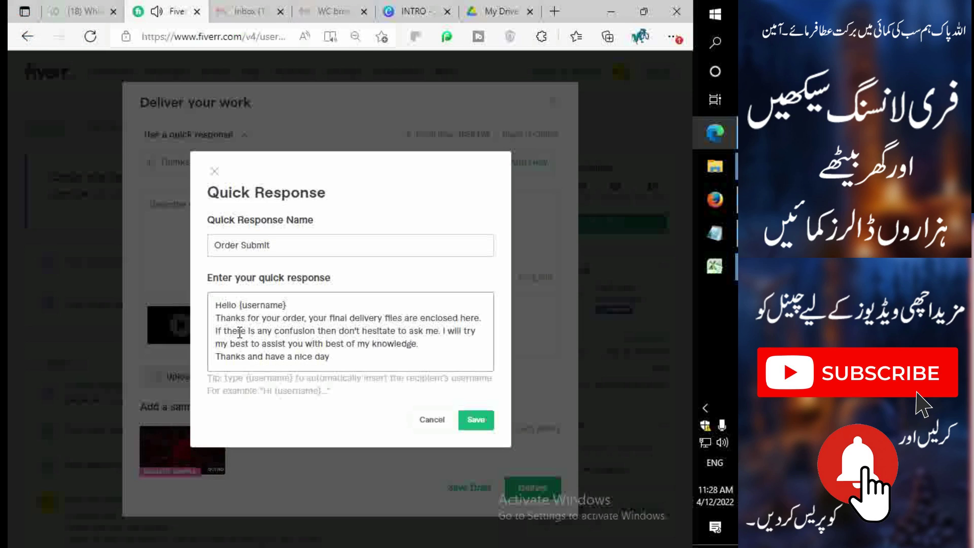
pyautogui.write('.')
# Sign the response with "Grafixer" on a new last line and check the message from its beginning
pyautogui.press('Return')
pyautogui.write('G')
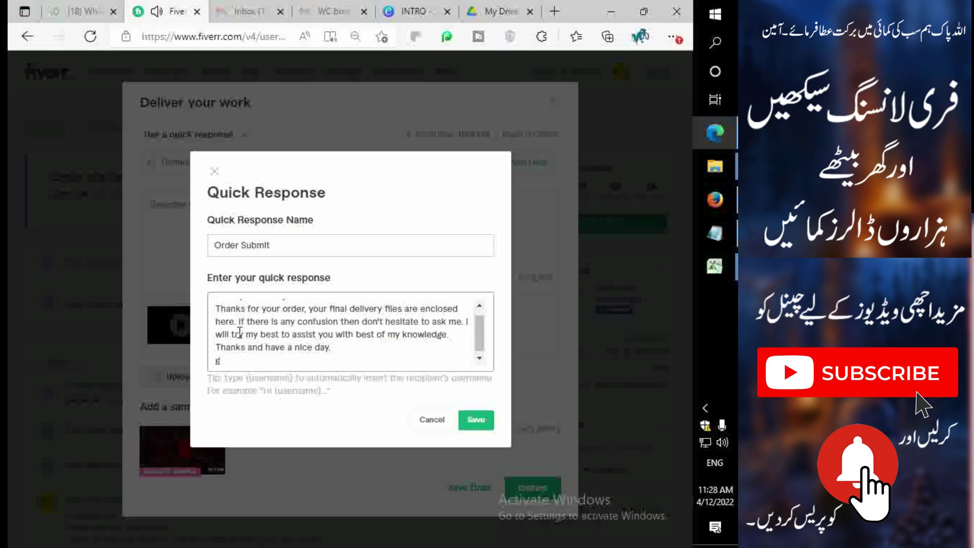
pyautogui.write('rafloxt')
pyautogui.press('BackSpace')
pyautogui.press('BackSpace')
pyautogui.press('BackSpace')
pyautogui.press('BackSpace')
pyautogui.write('it')
pyautogui.write('xer')
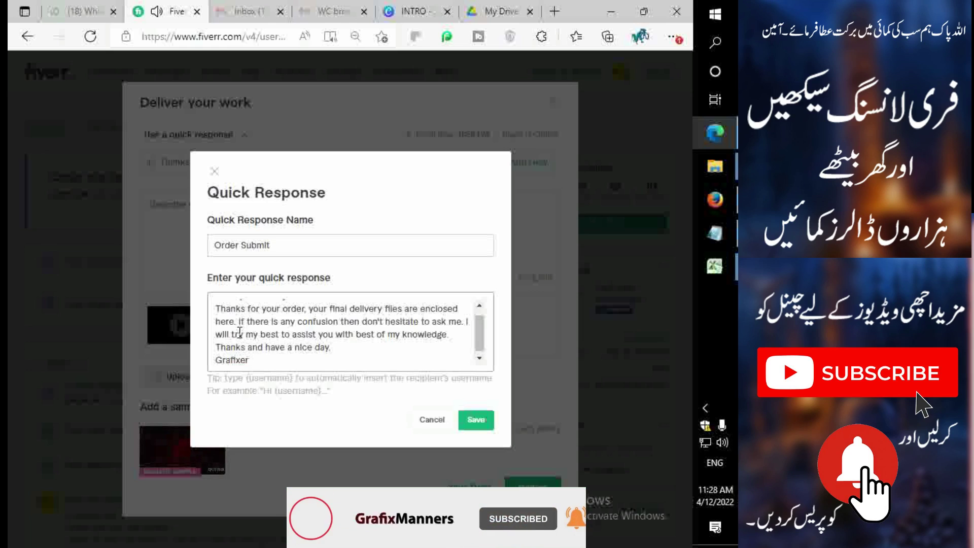
pyautogui.scroll(2, 249, 337)
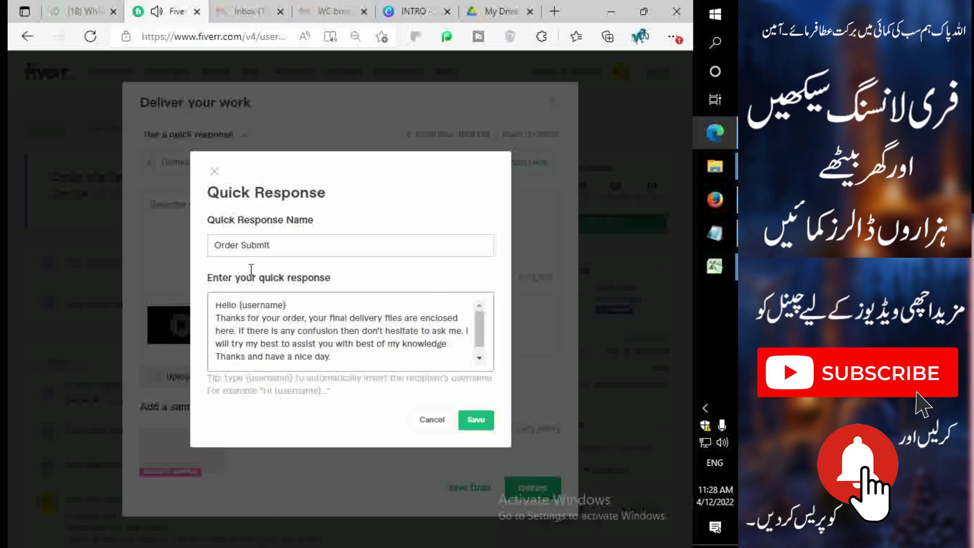